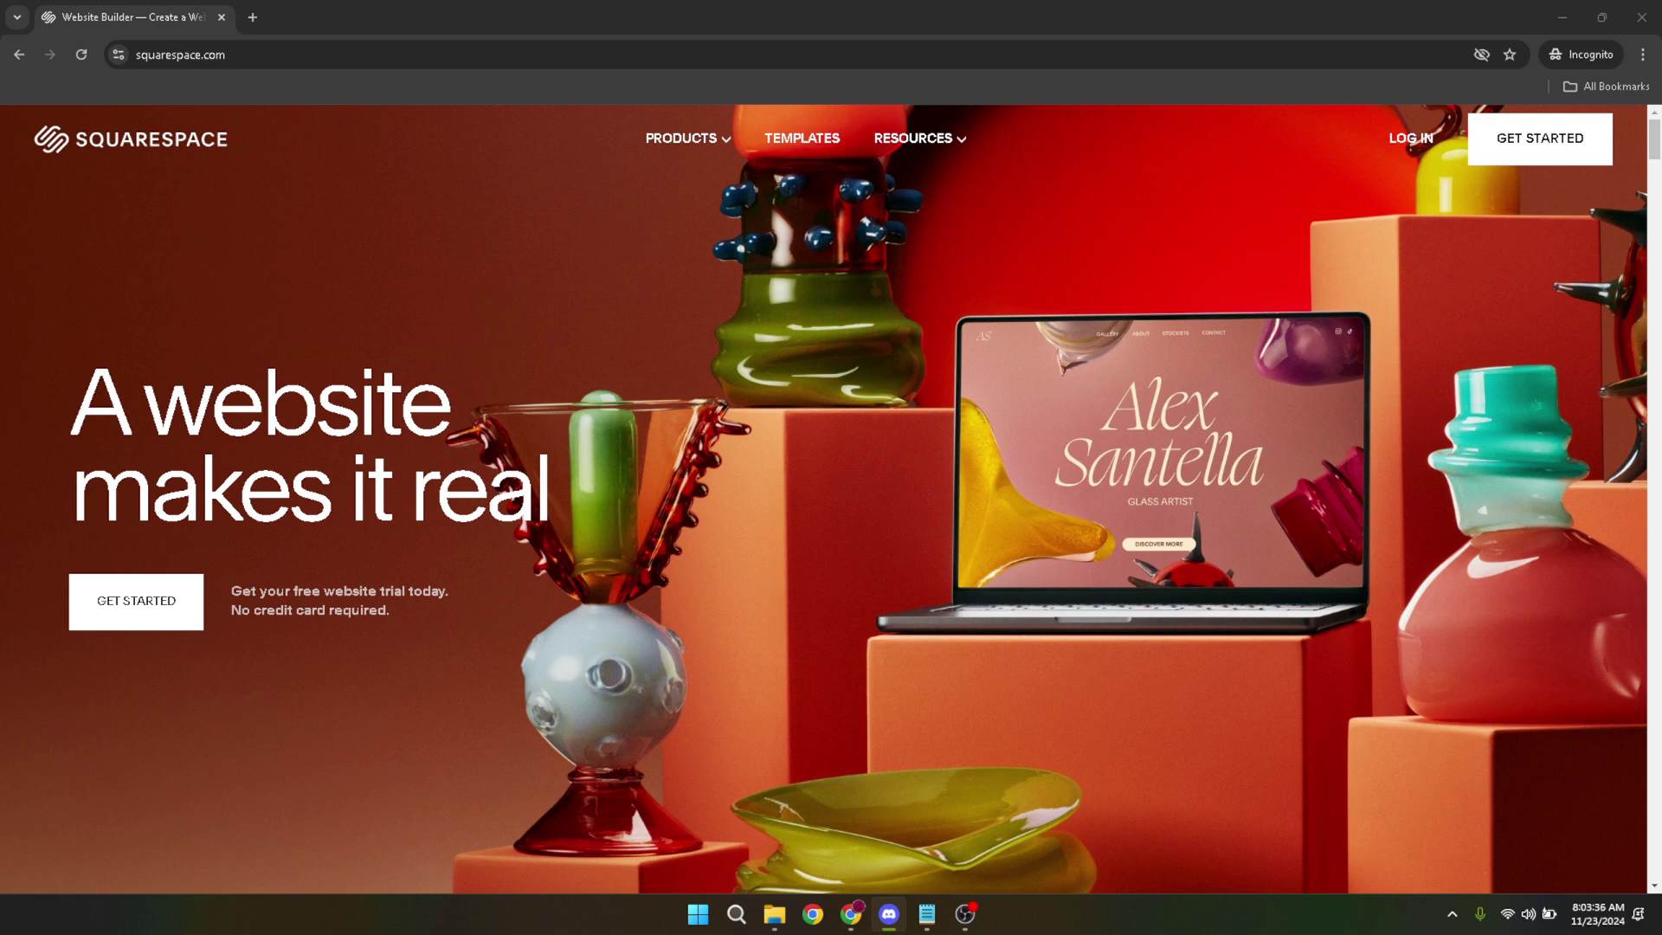
Focus the browser window and go to the Squarespace LOG IN page.
left_click(1345, 60)
left_click(1284, 131)
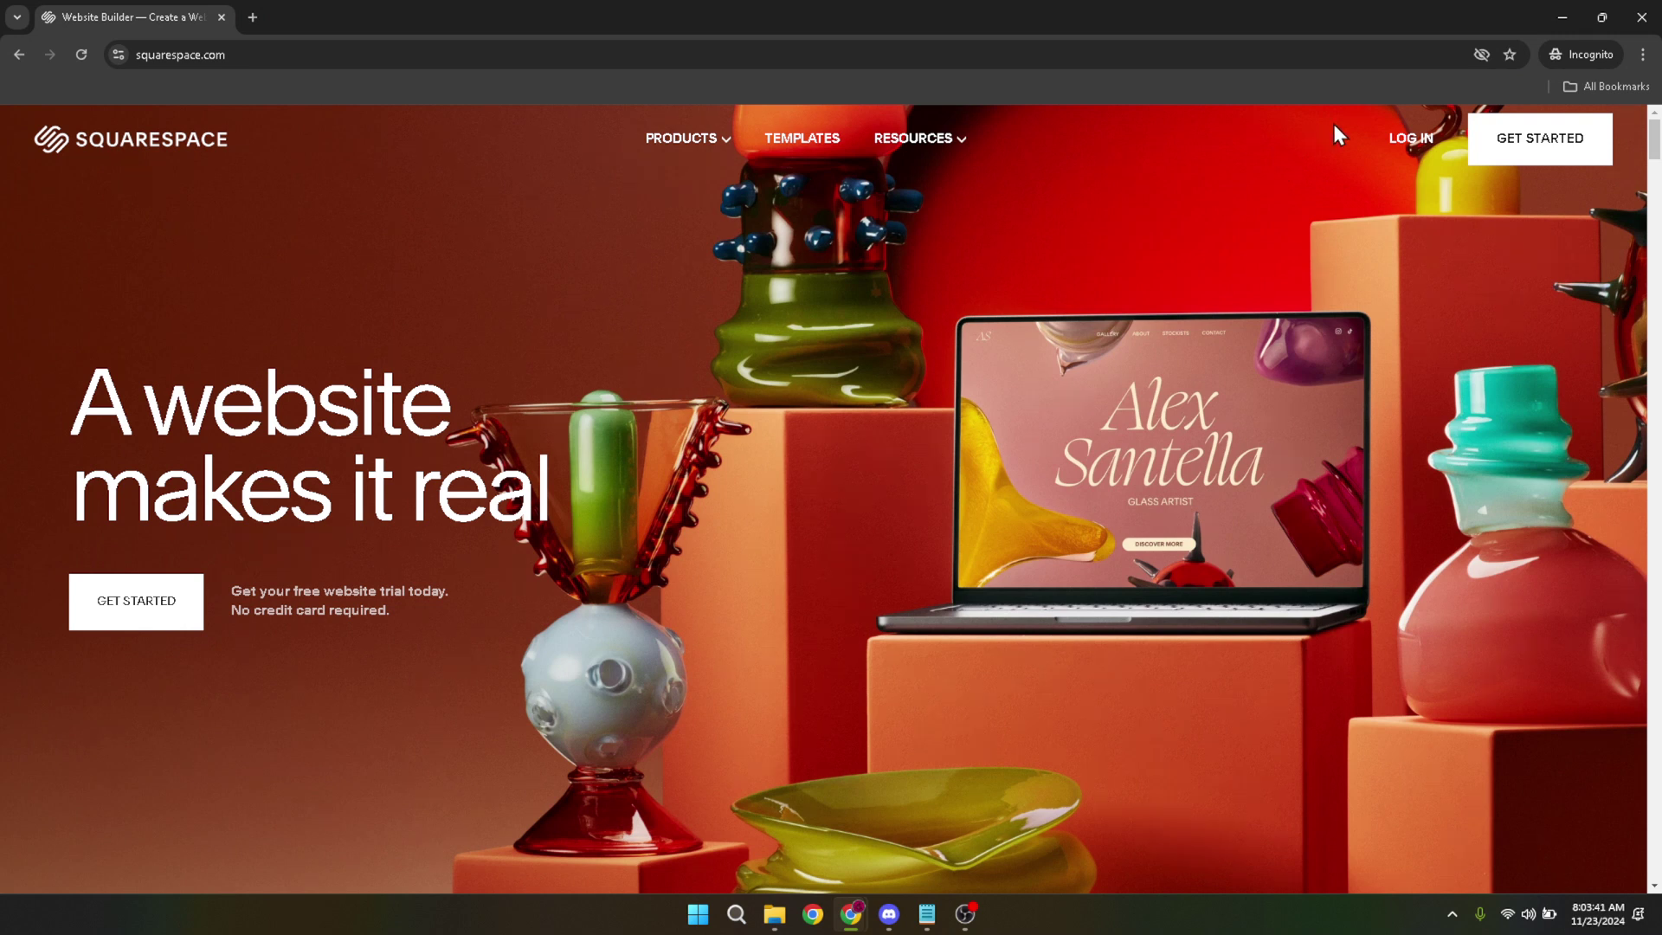
left_click(1386, 142)
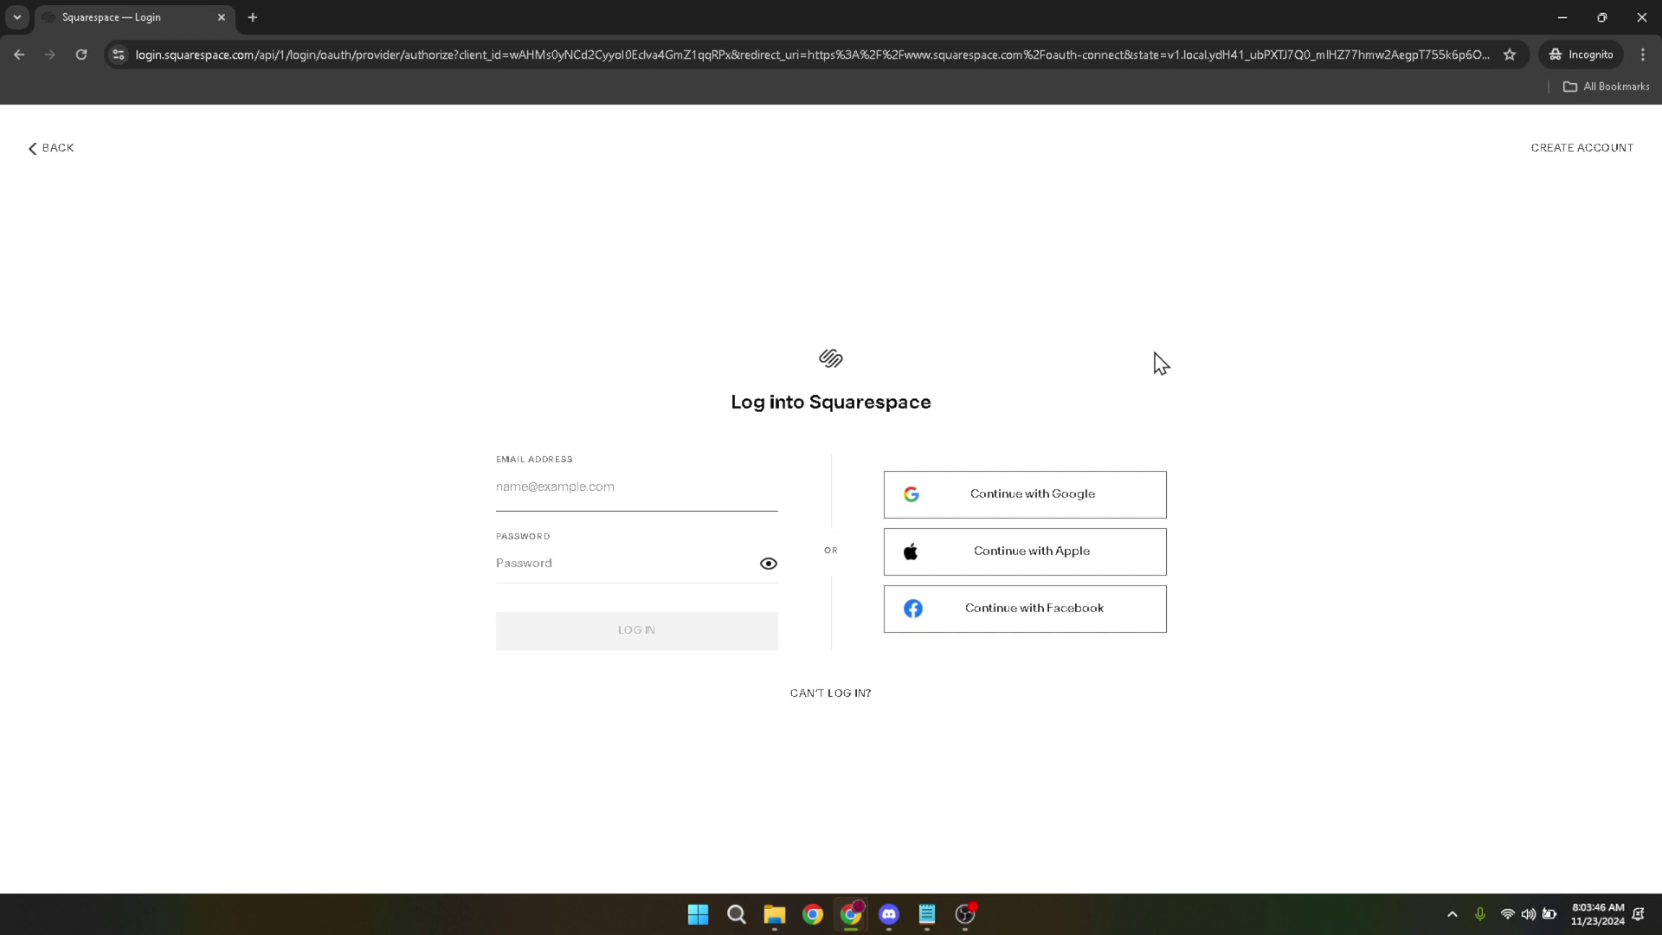
Sign in with Continue with Google, choosing the existing Google account.
left_click(1000, 506)
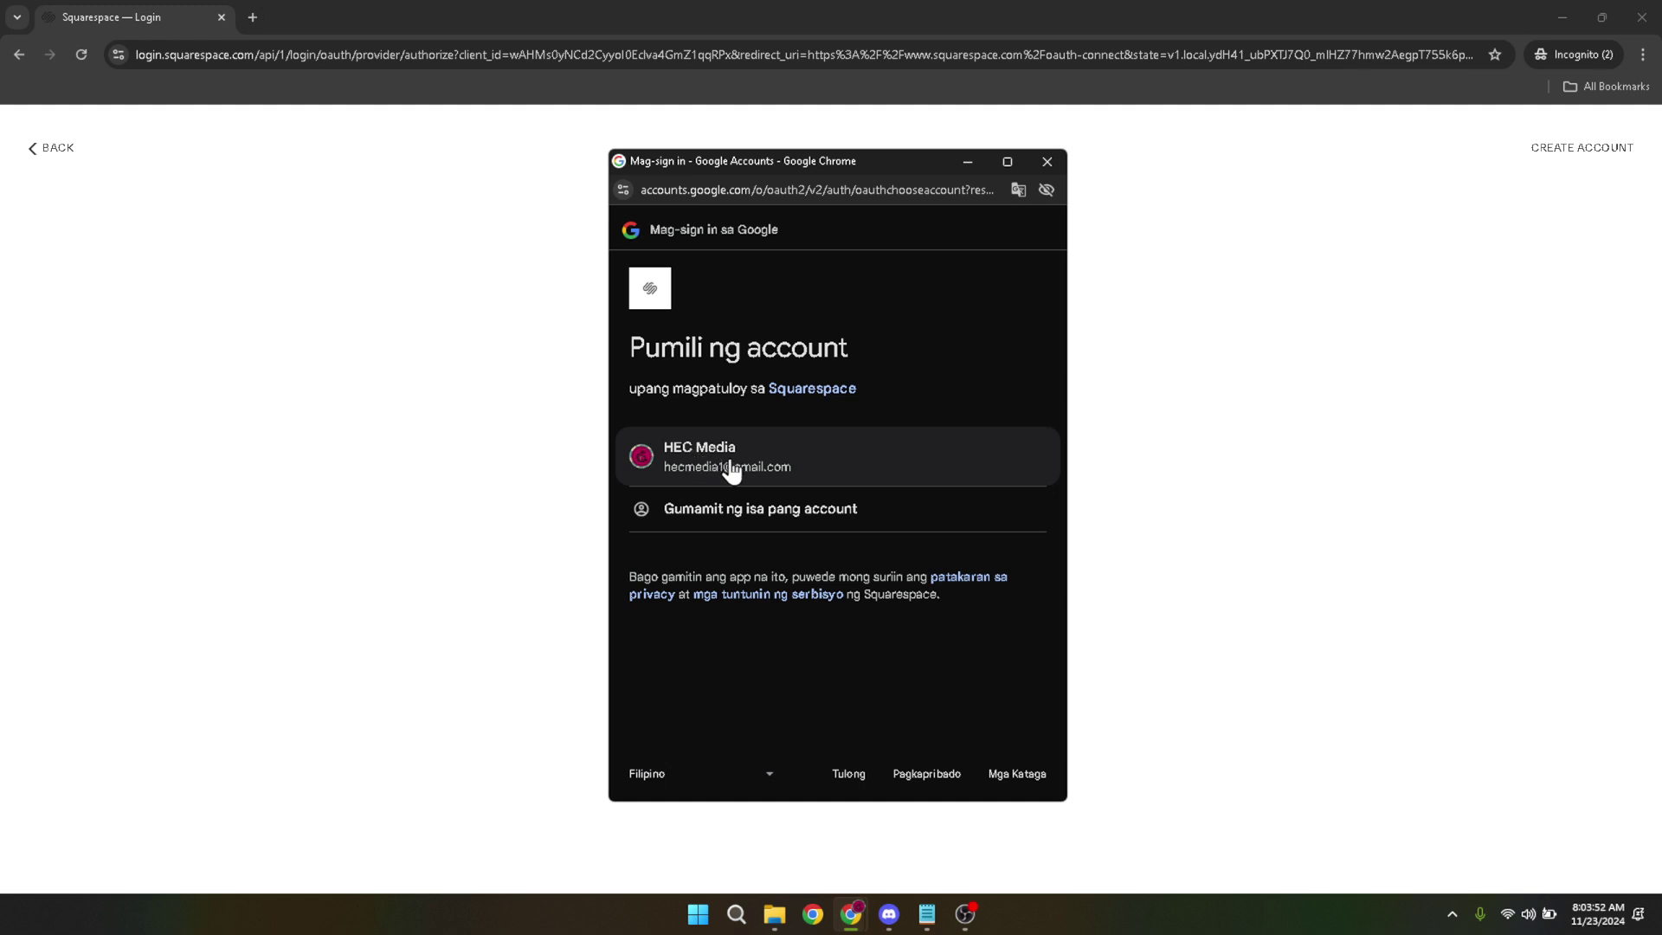
left_click(682, 454)
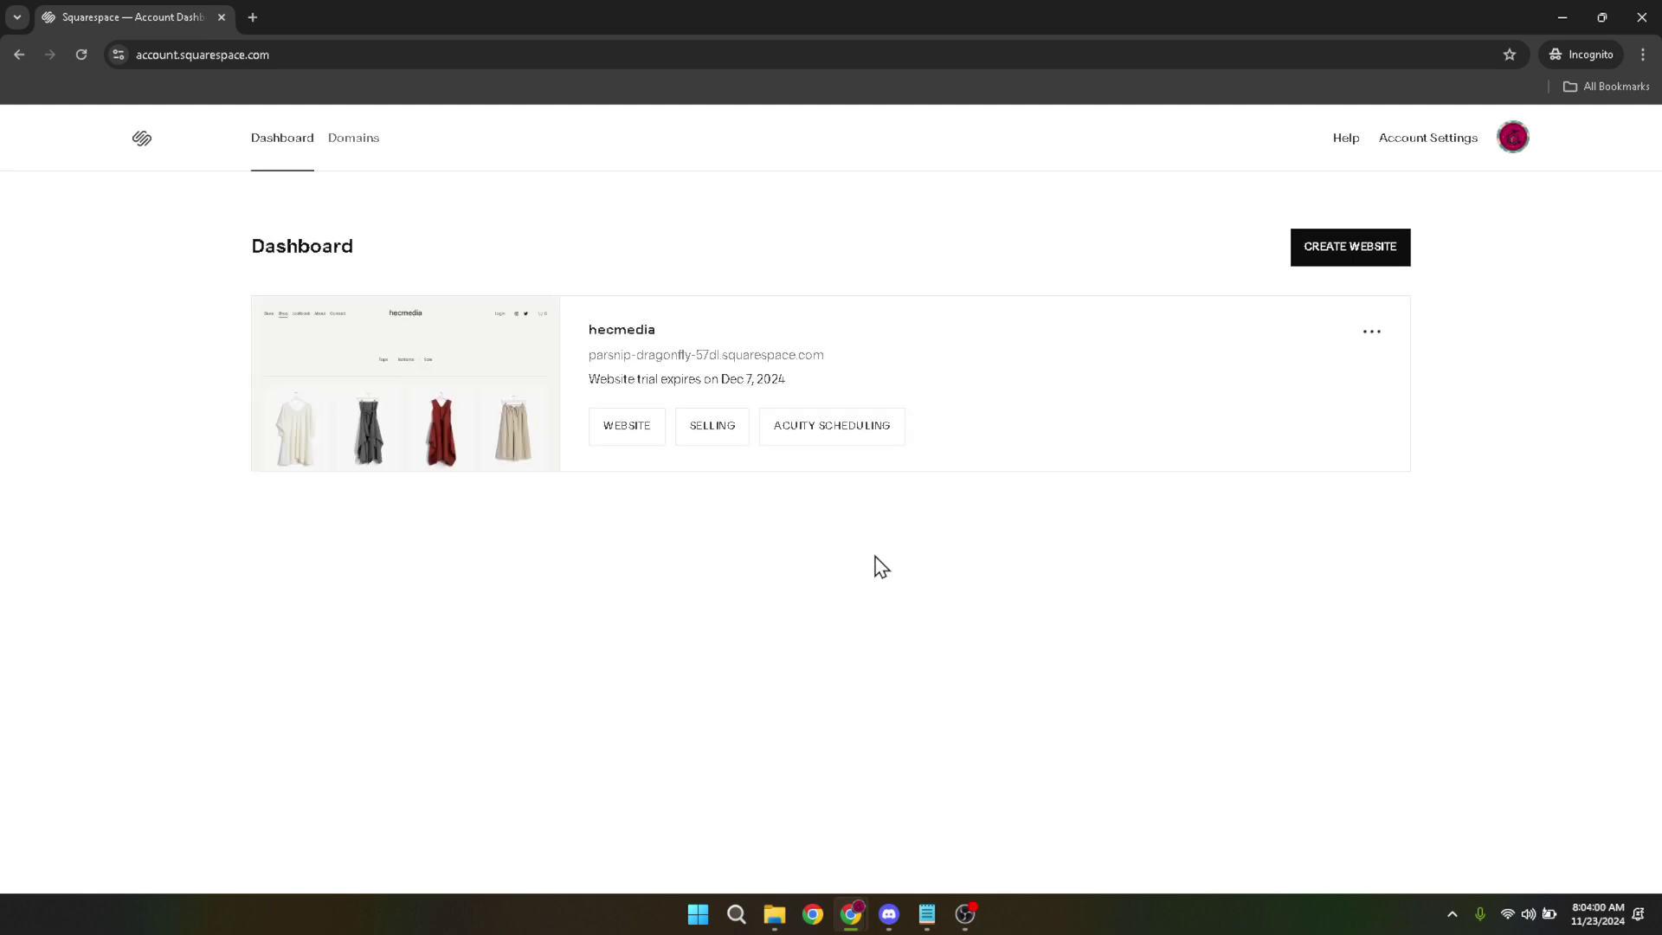
Go from the dashboard to Squarespace Domains to start a domain search.
left_click(601, 346)
left_click(358, 152)
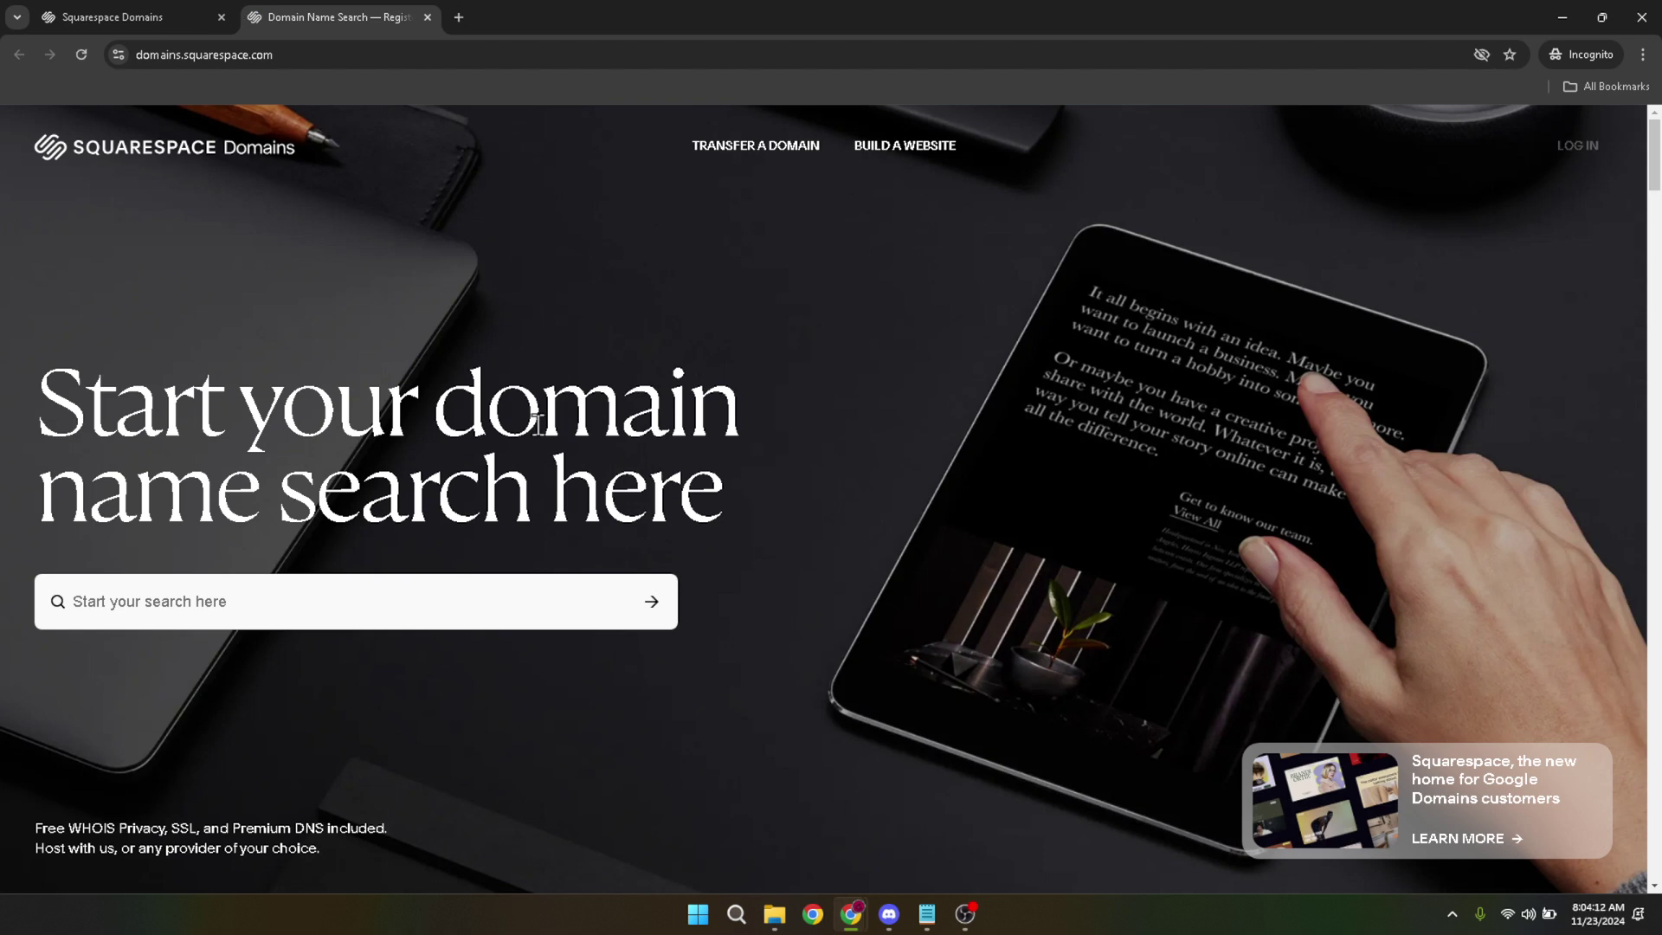
Search Squarespace Domains for 'hec media'.
left_click(540, 597)
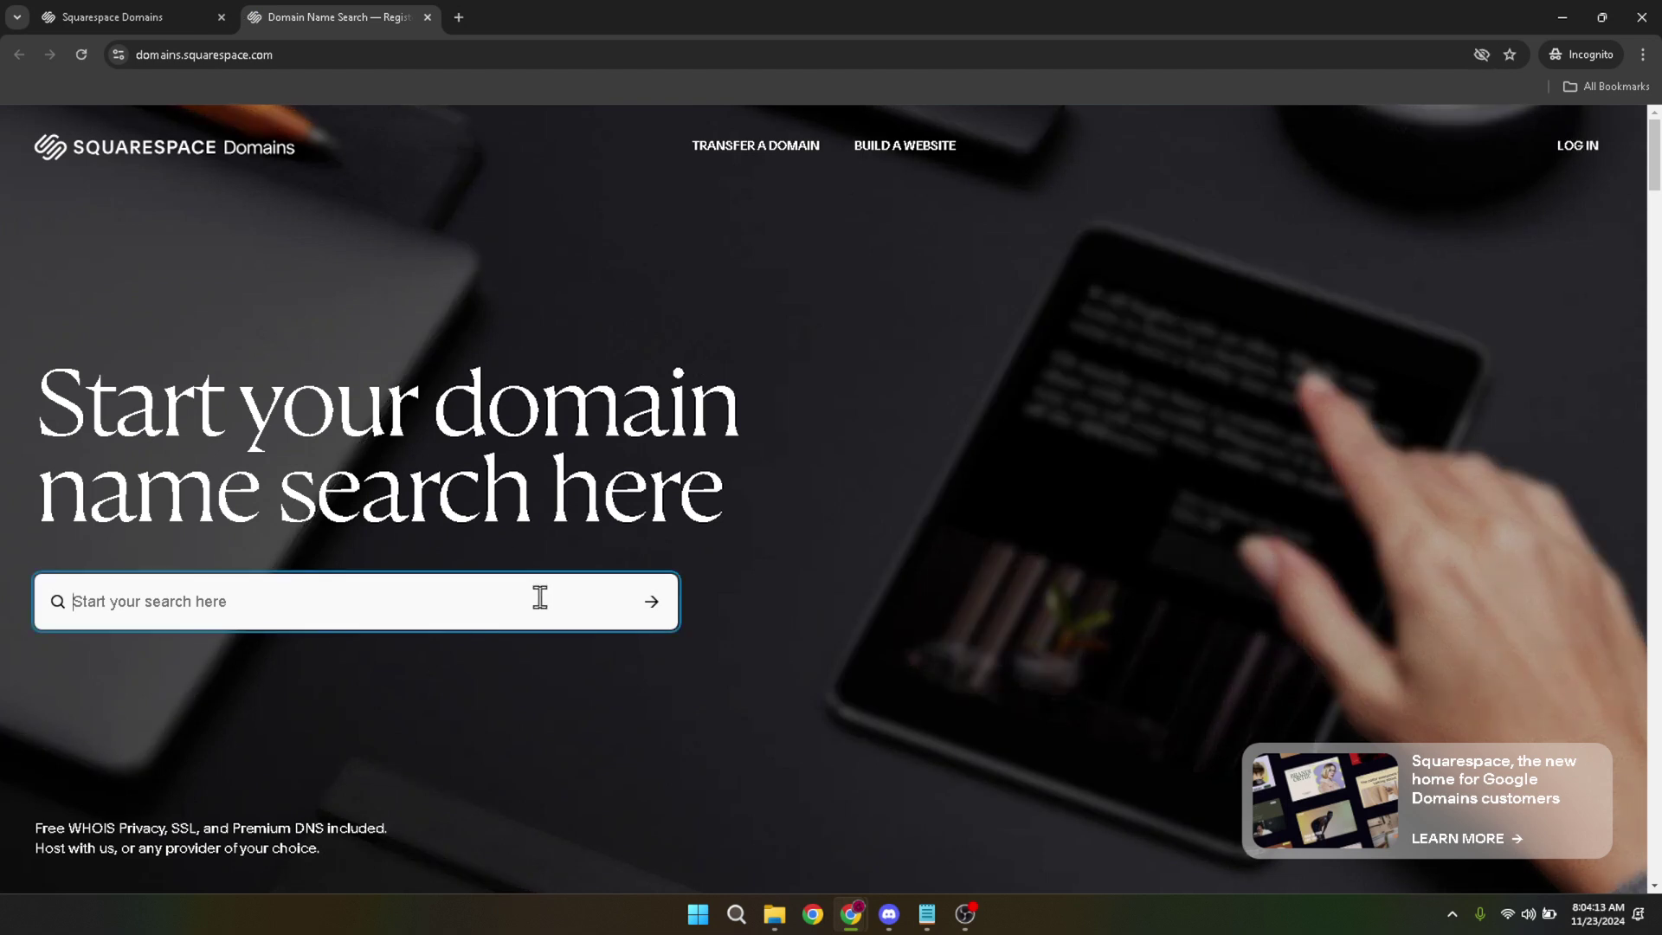
type("h")
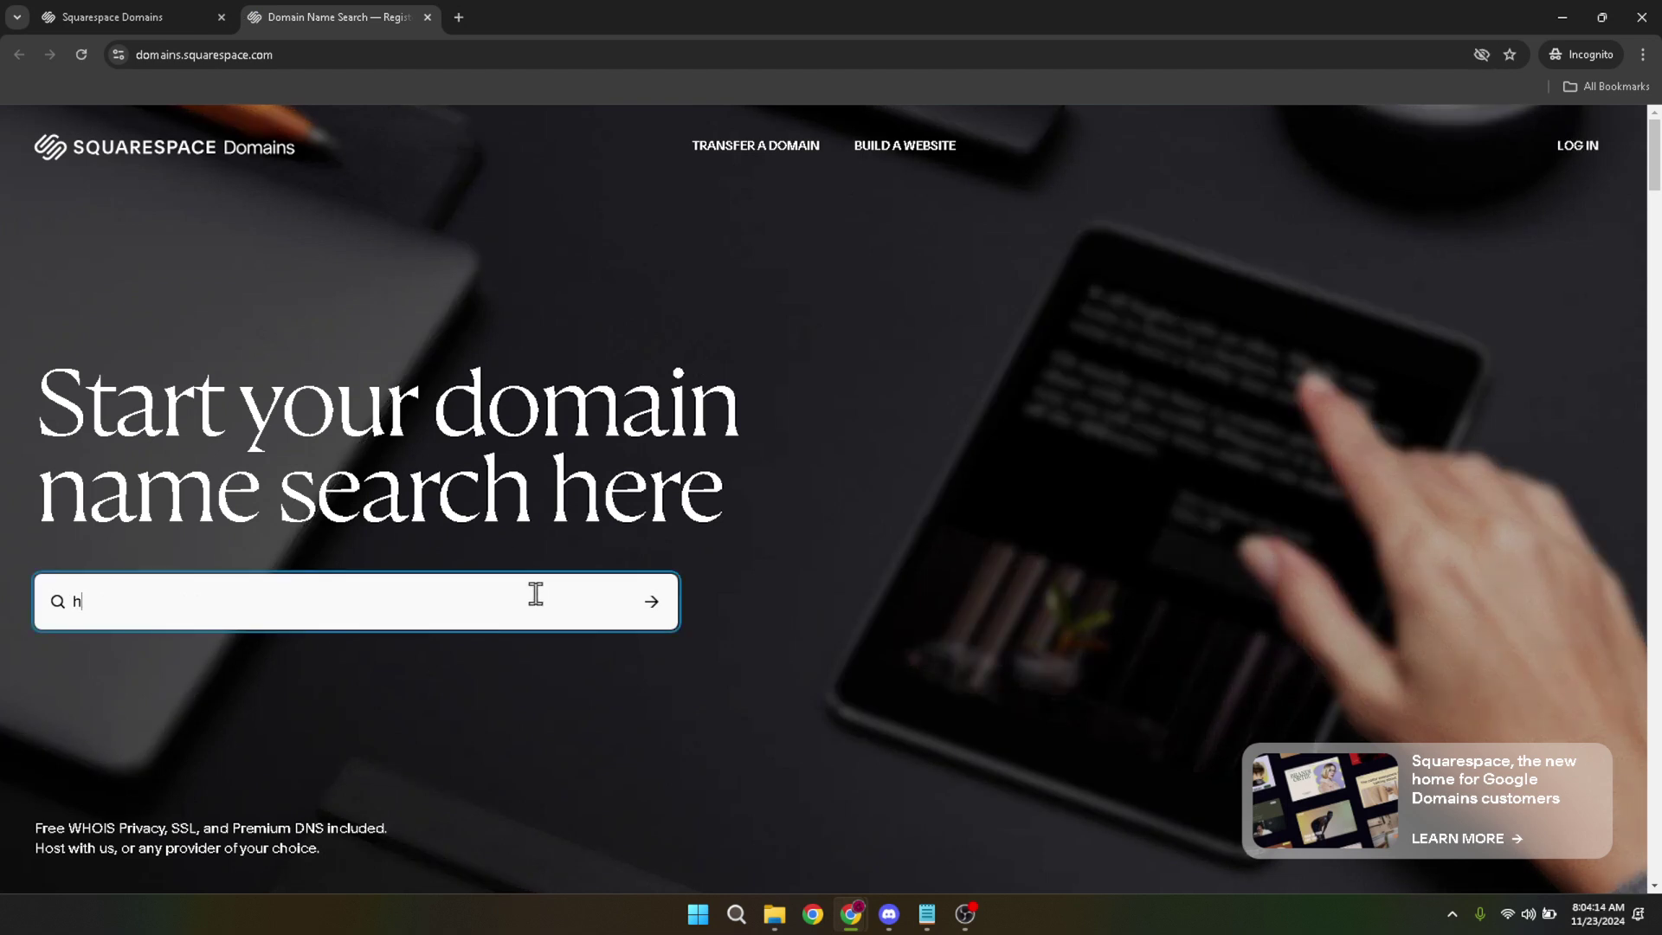
type("ecmedi")
type("a")
key("Return")
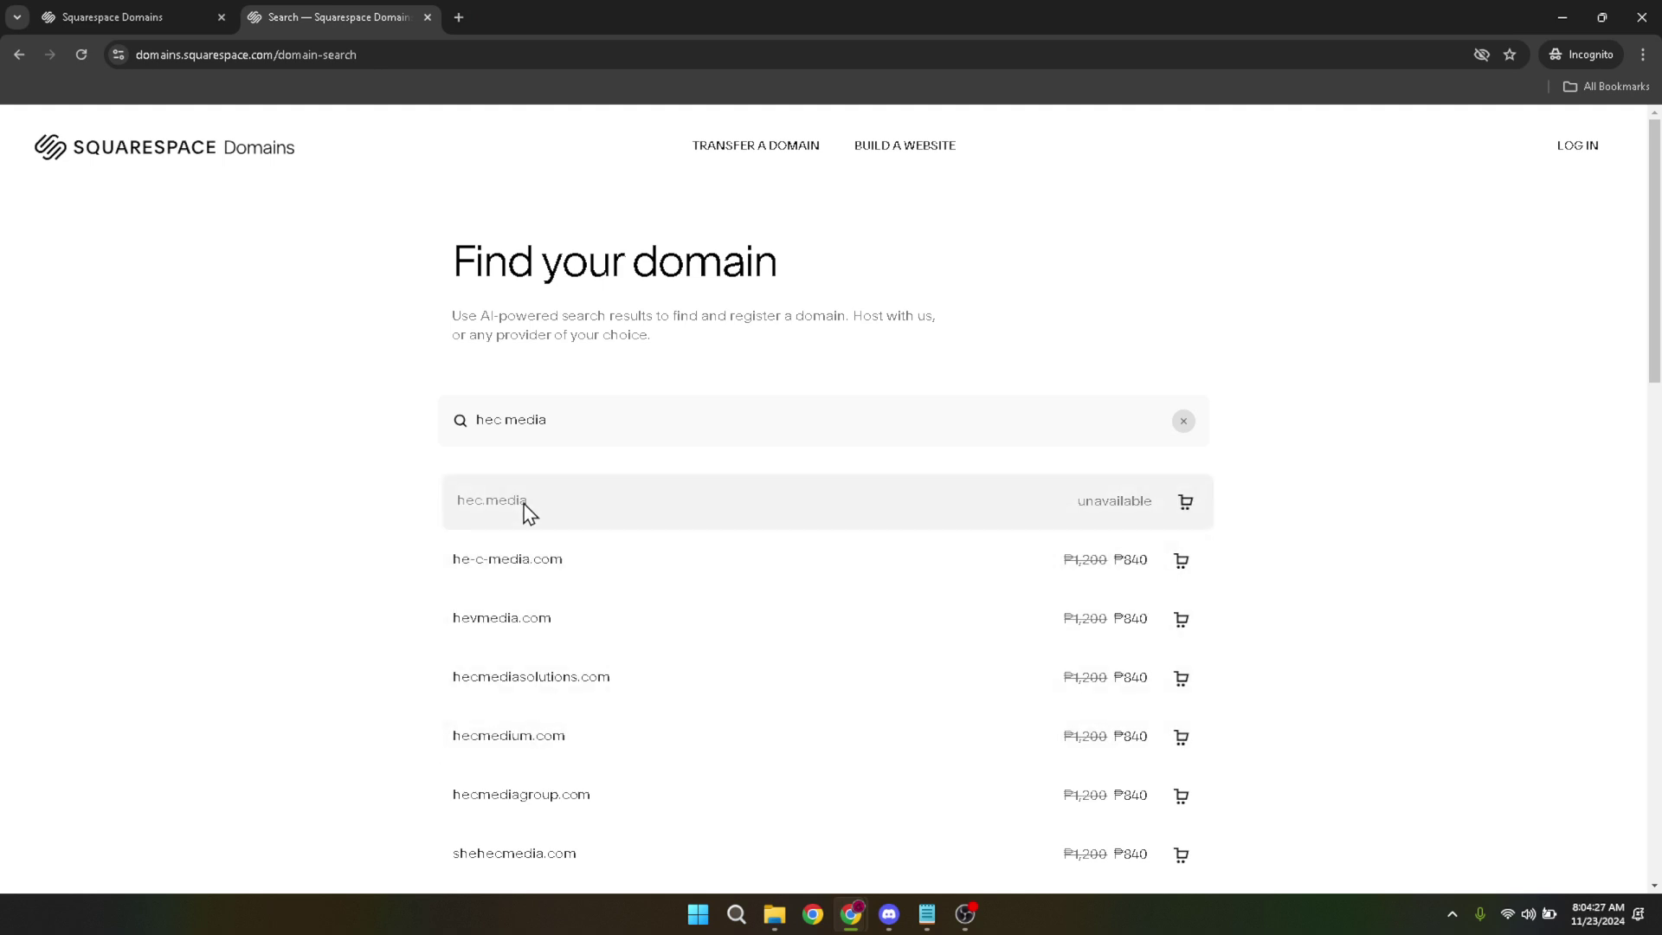
scroll(545, 519, "down", 2)
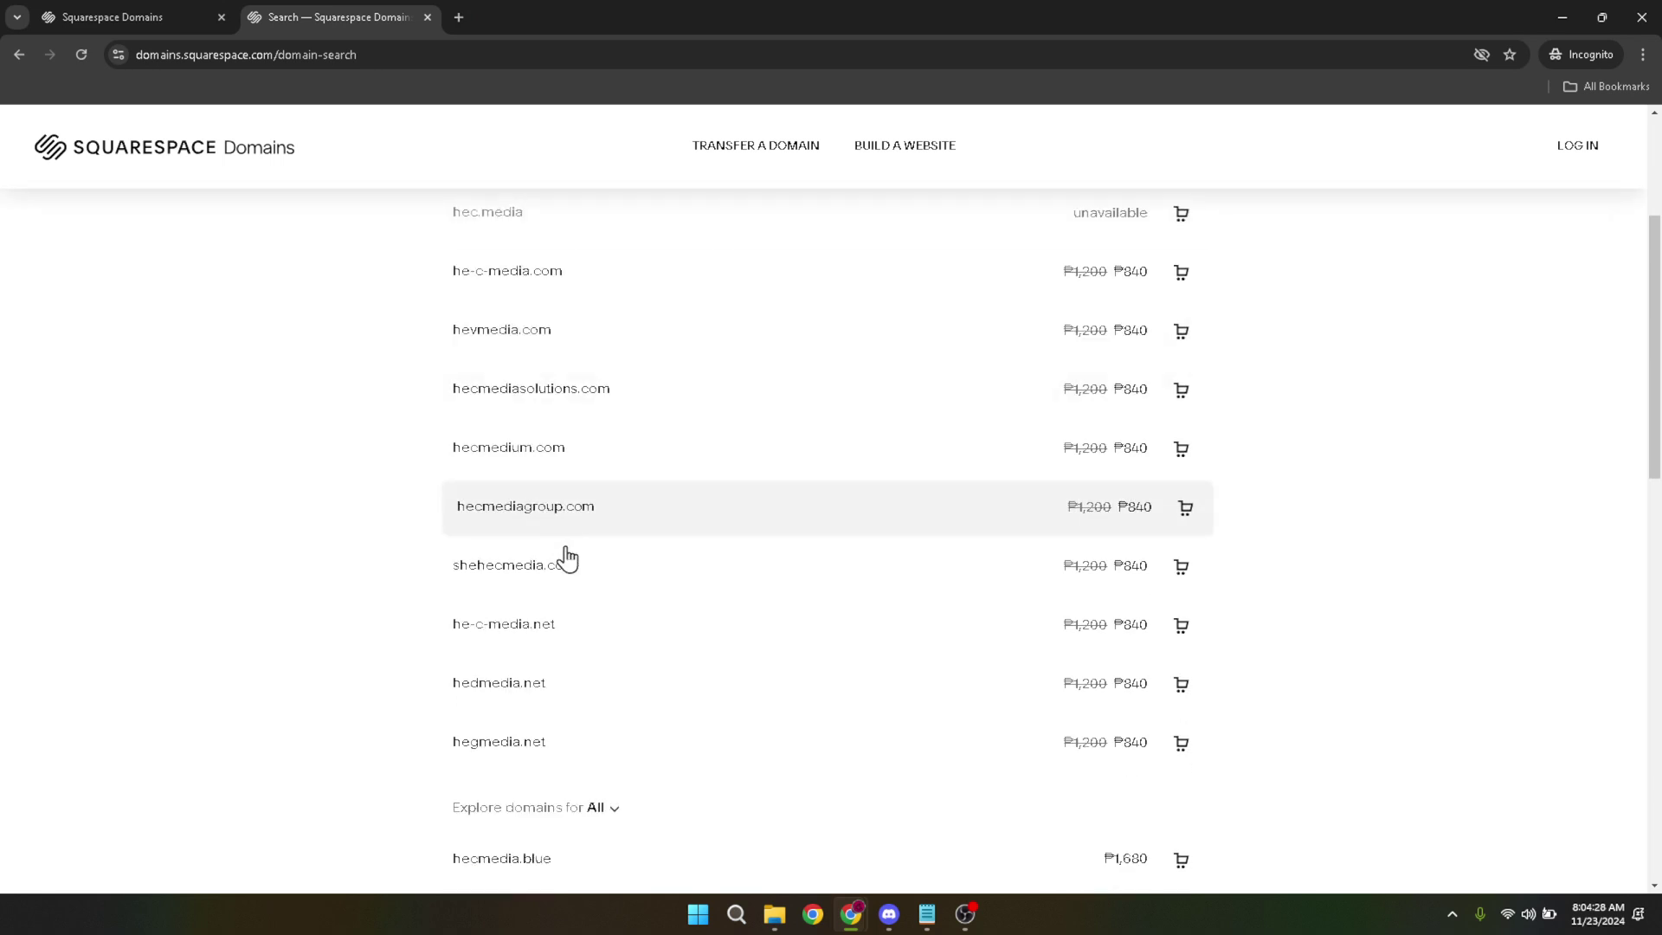
Add hedmedia.net from the search results to the cart.
left_click(530, 695)
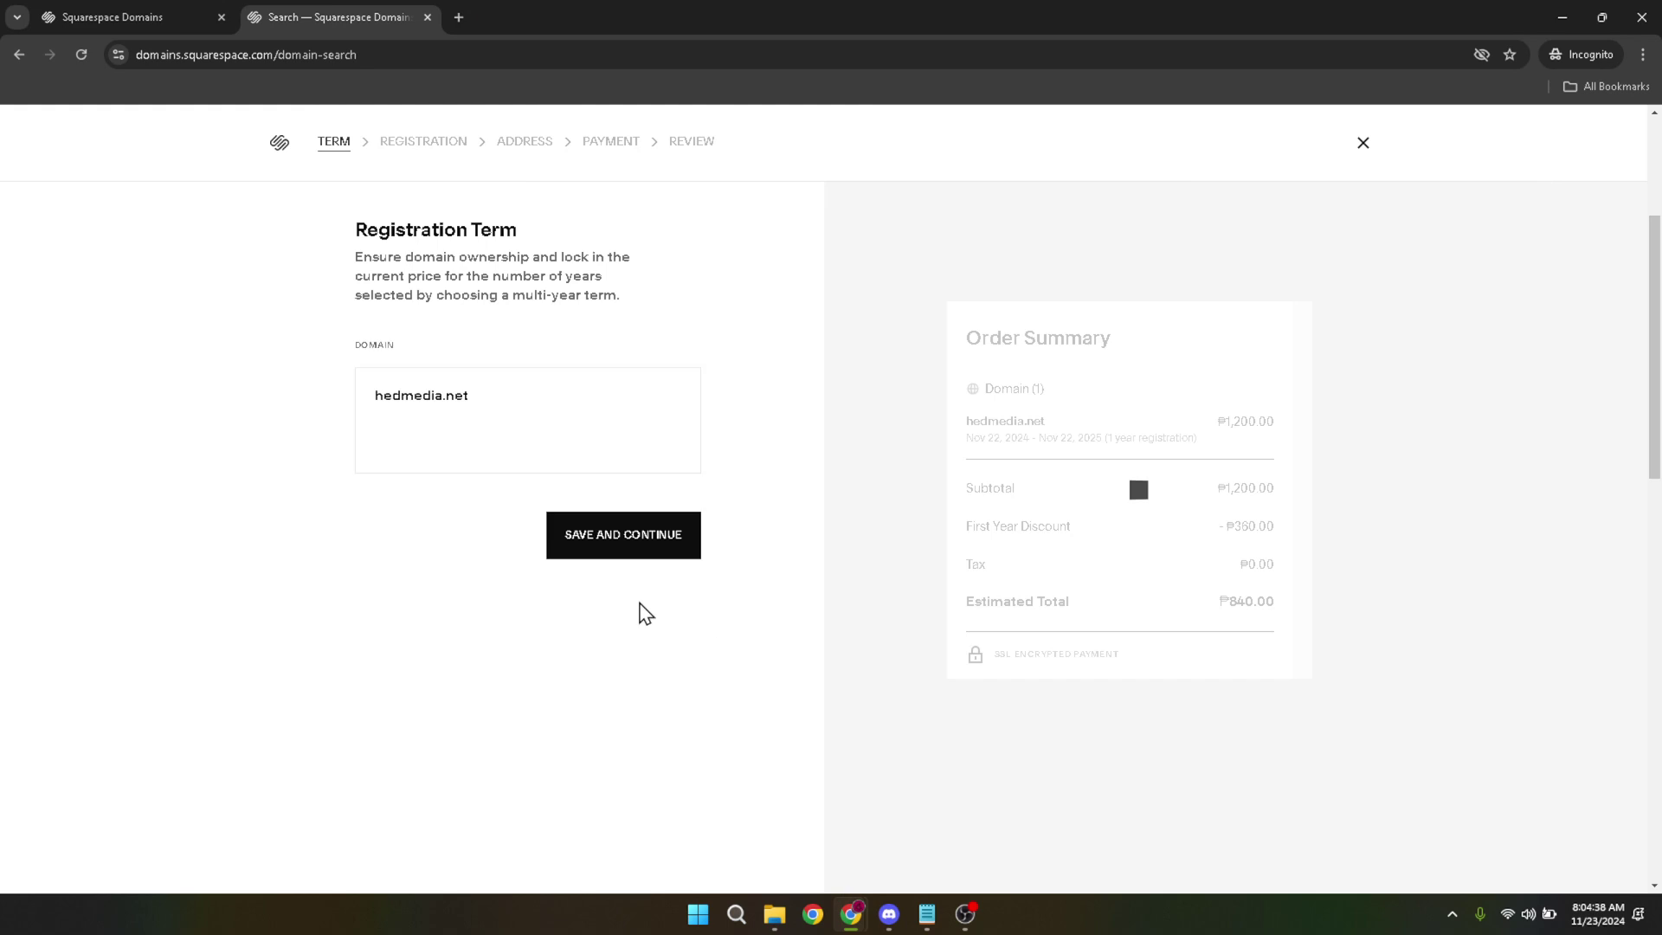
Save the 3-year term, then try continuing past the blank registration form.
left_click(639, 579)
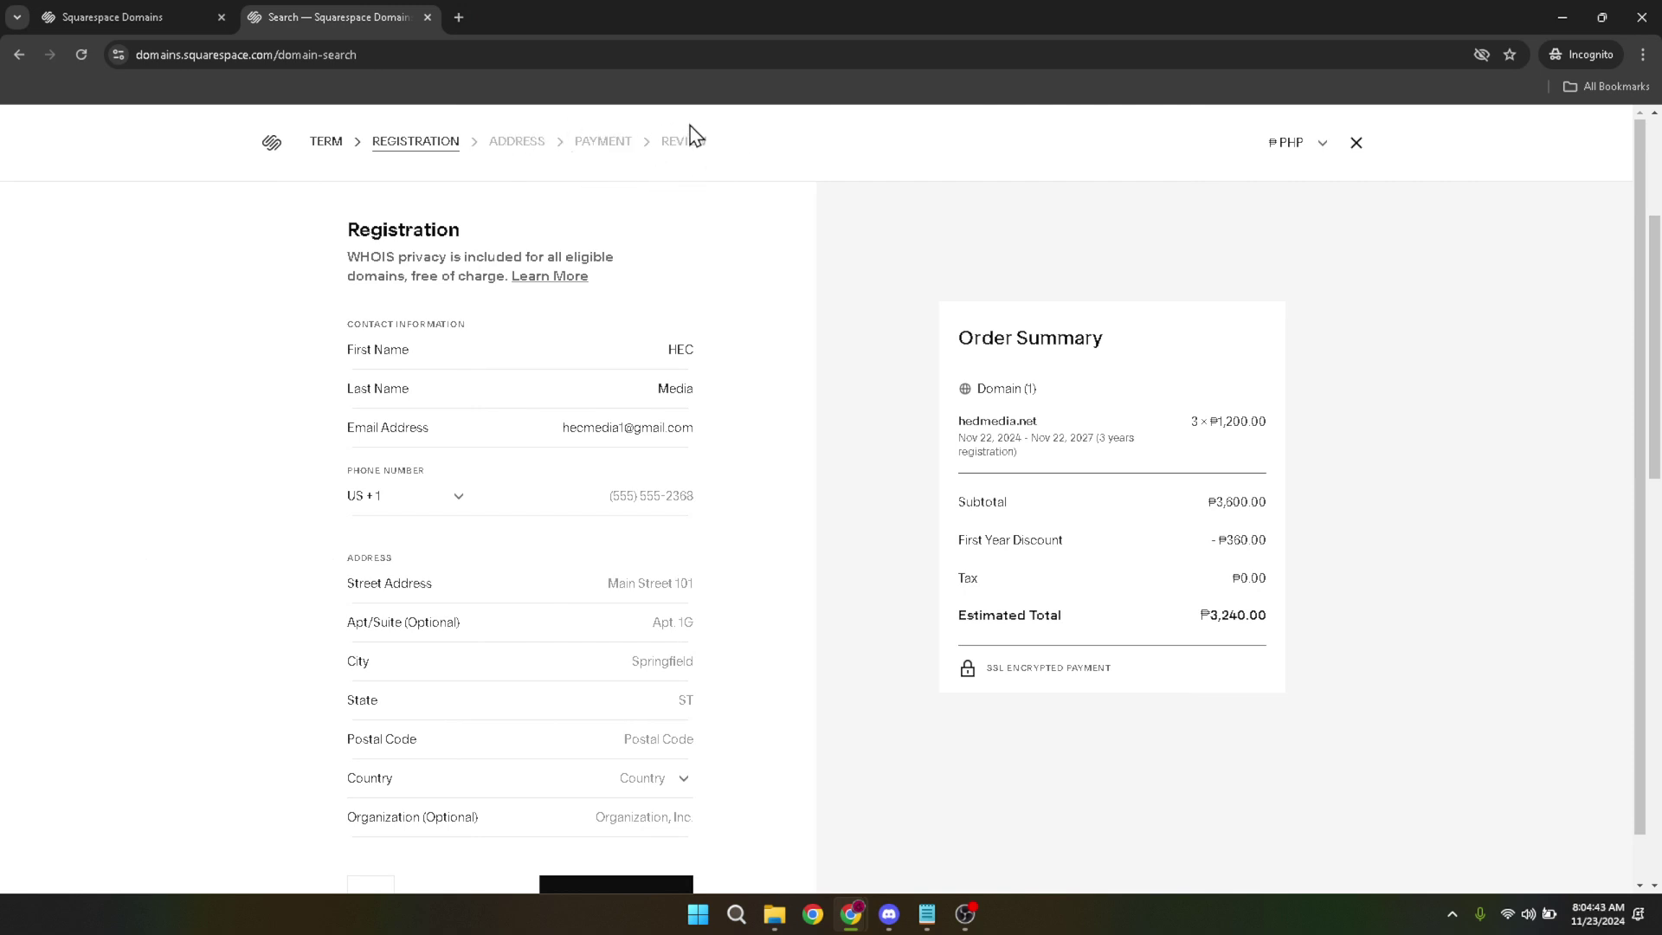
scroll(708, 403, "down", 1)
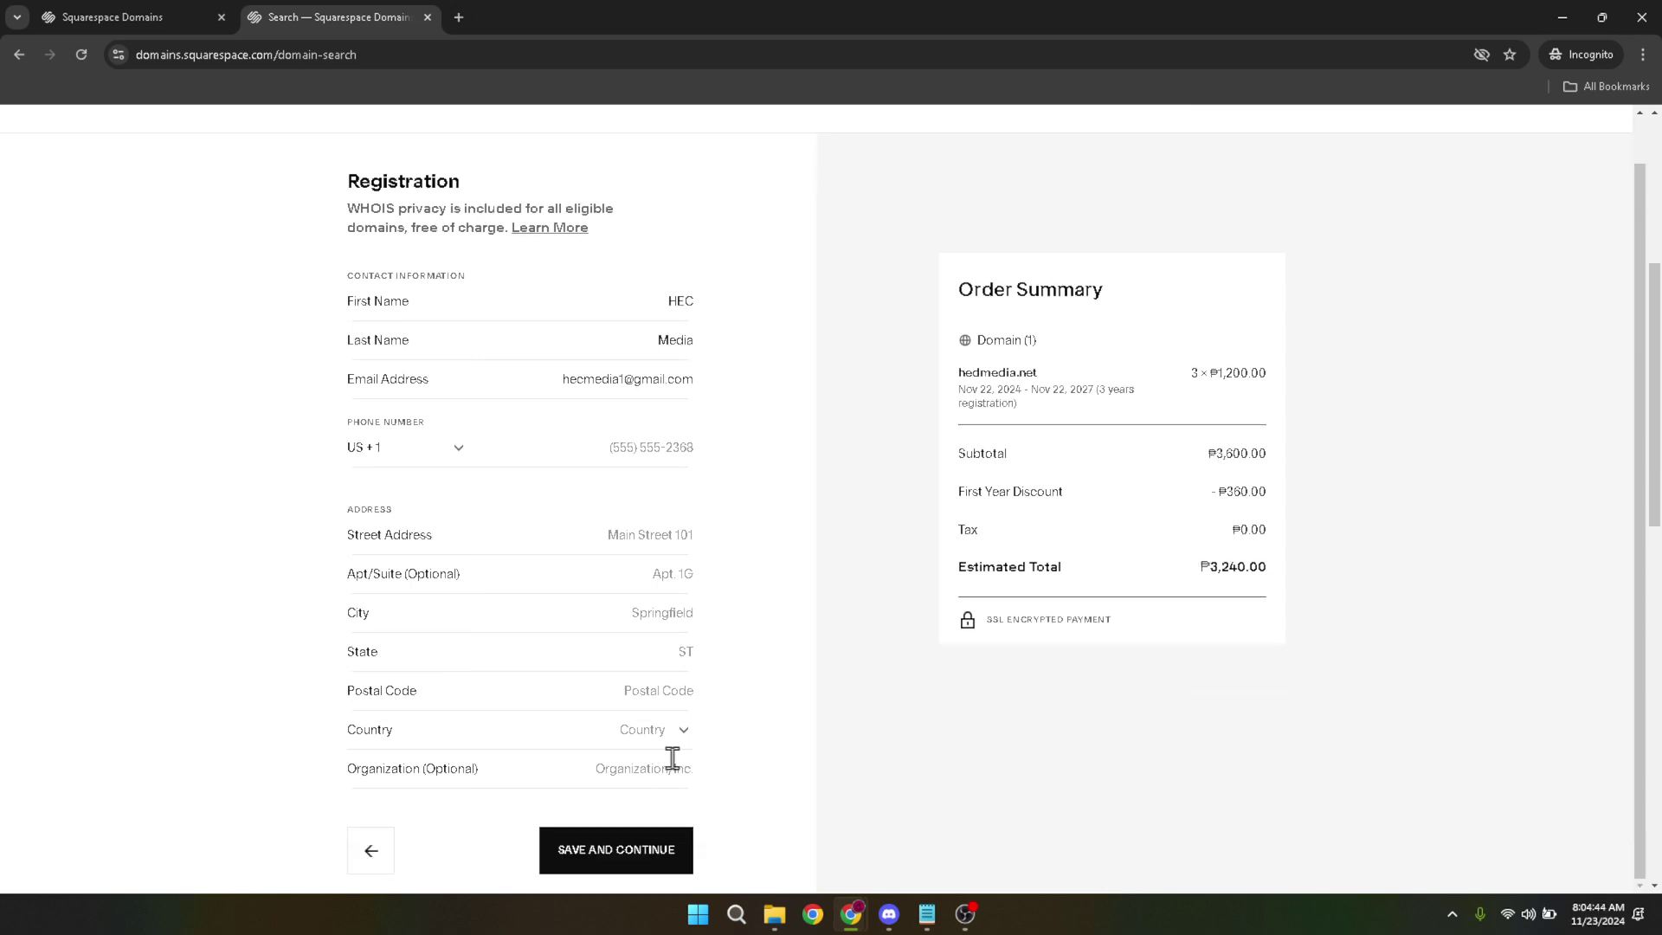
left_click(606, 868)
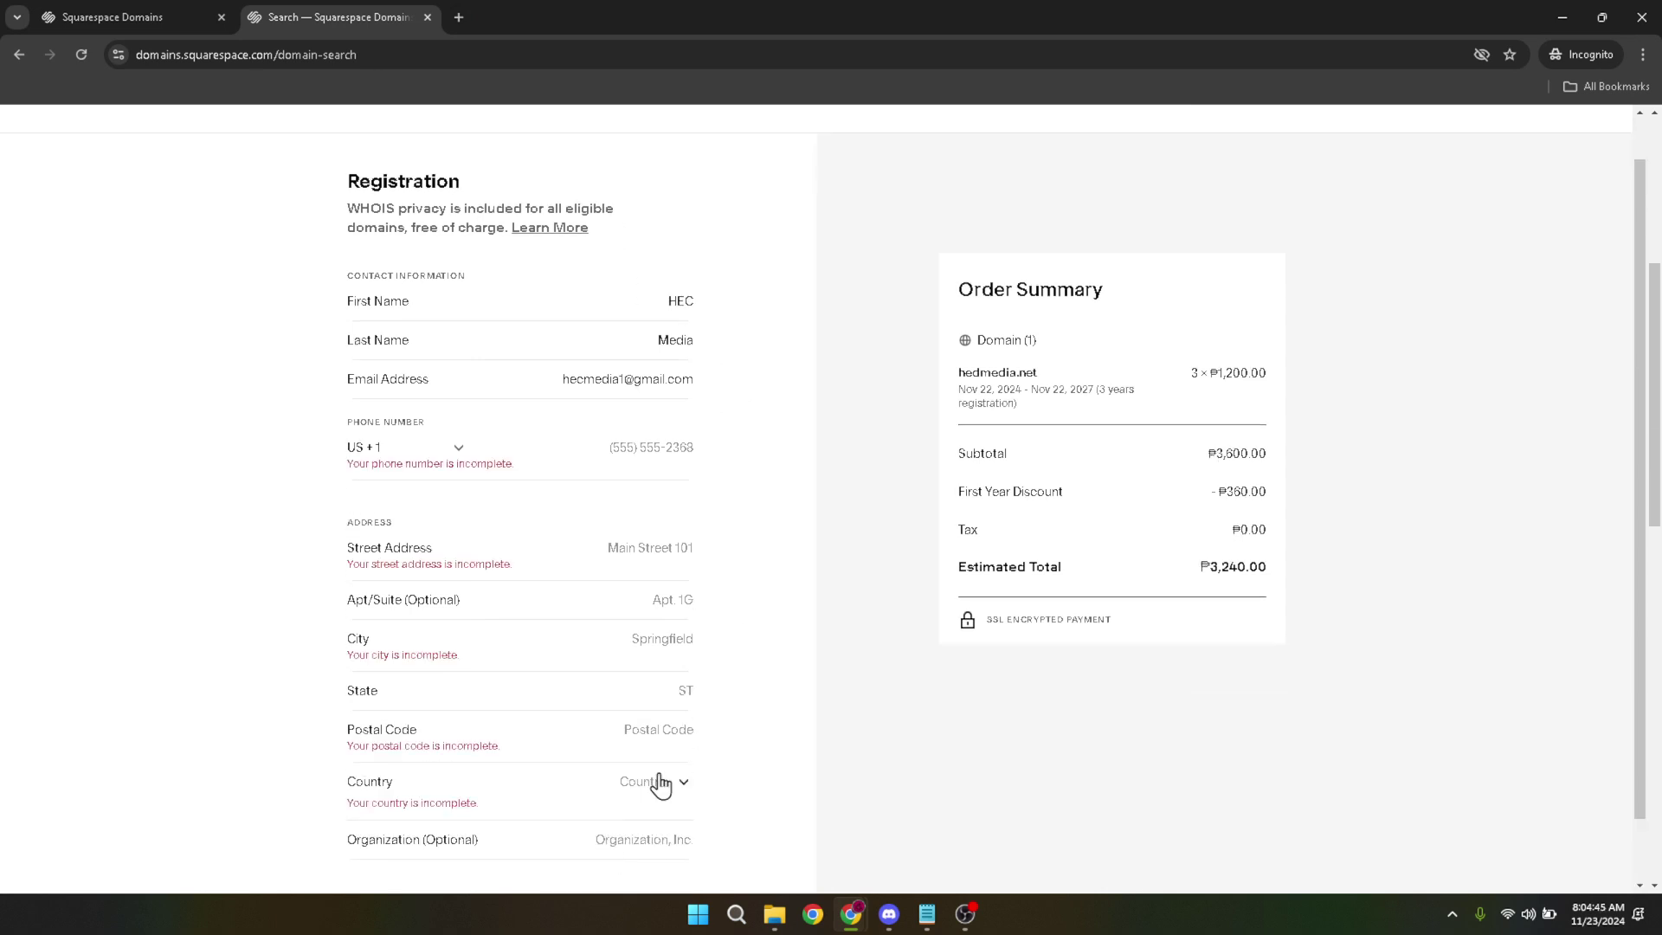
scroll(664, 630, "up", 1)
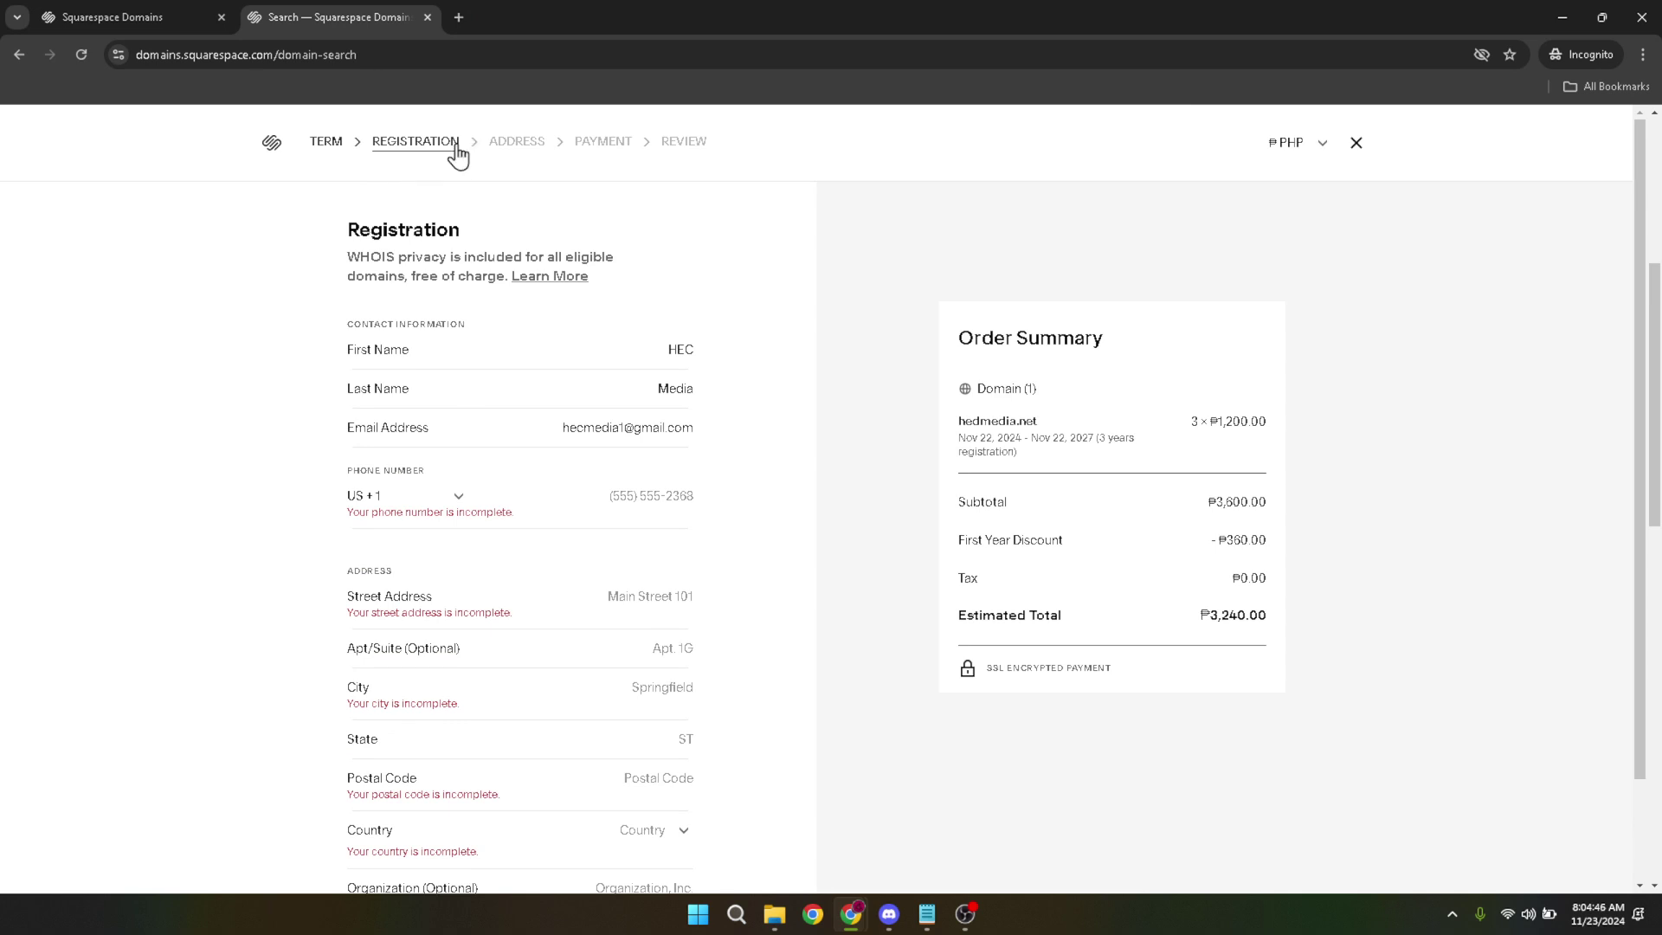